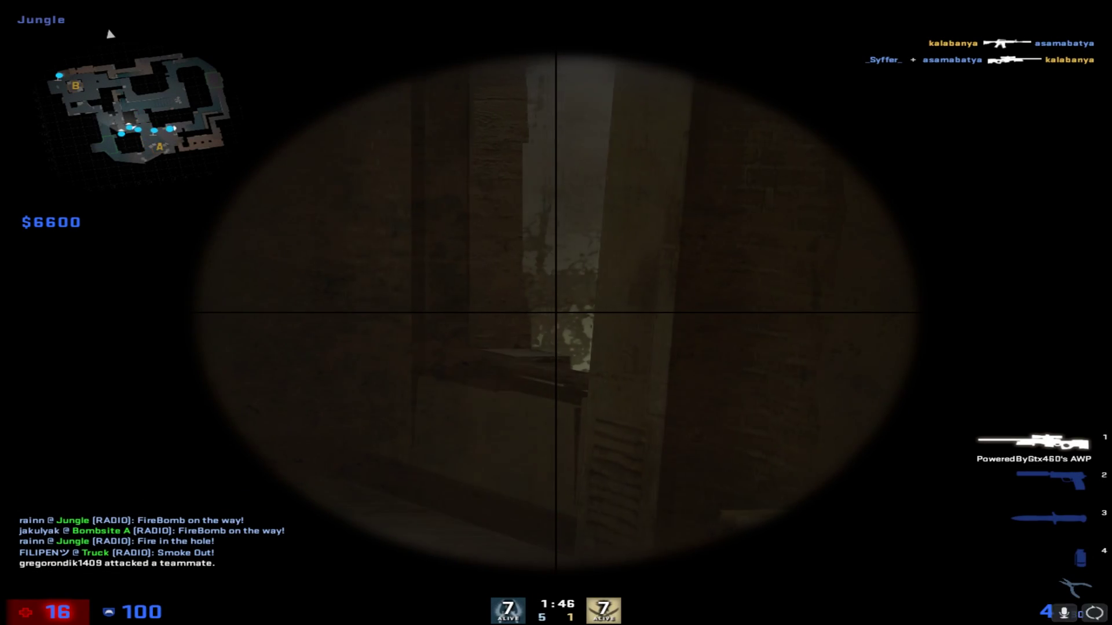
click(556, 313)
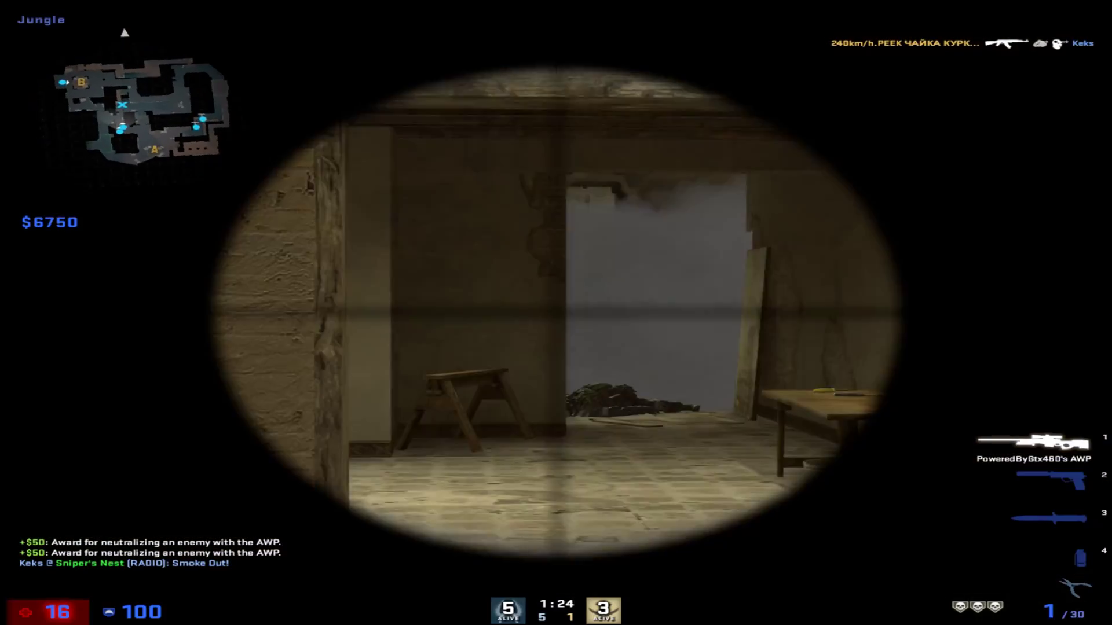
click(556, 313)
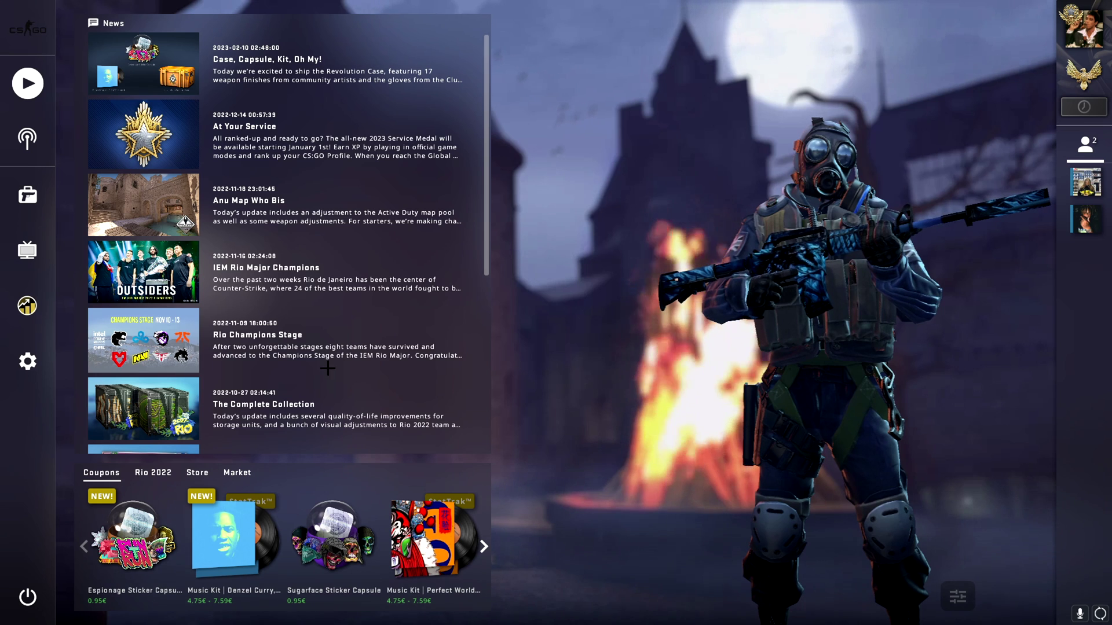
Step: Check the main menu background scenery options in the video settings and view the scenery on the main menu
click(8, 358)
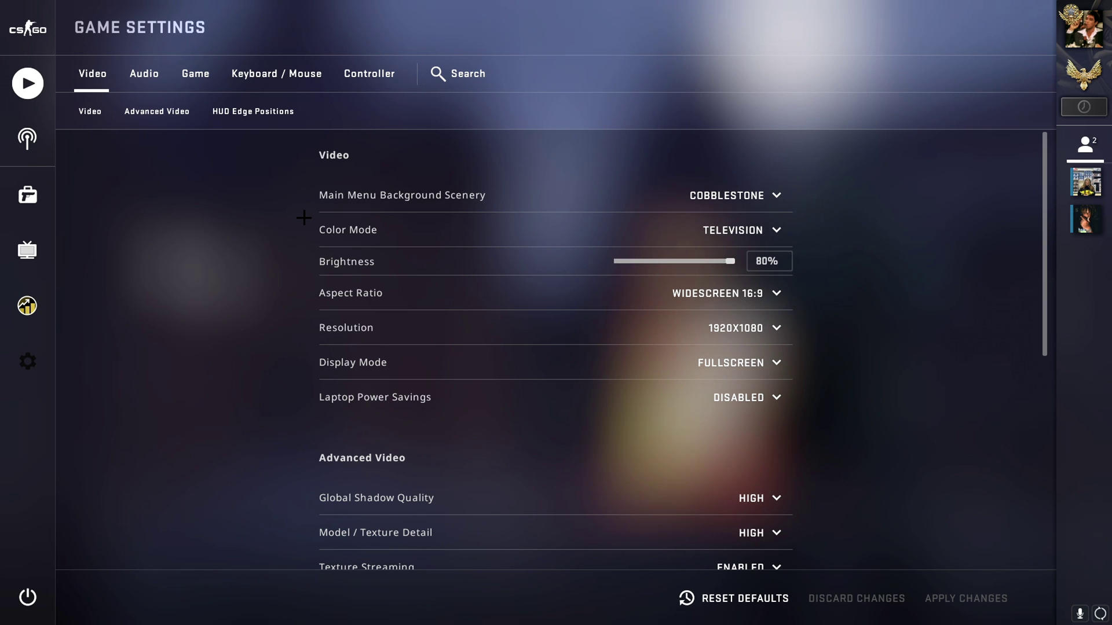
click(745, 196)
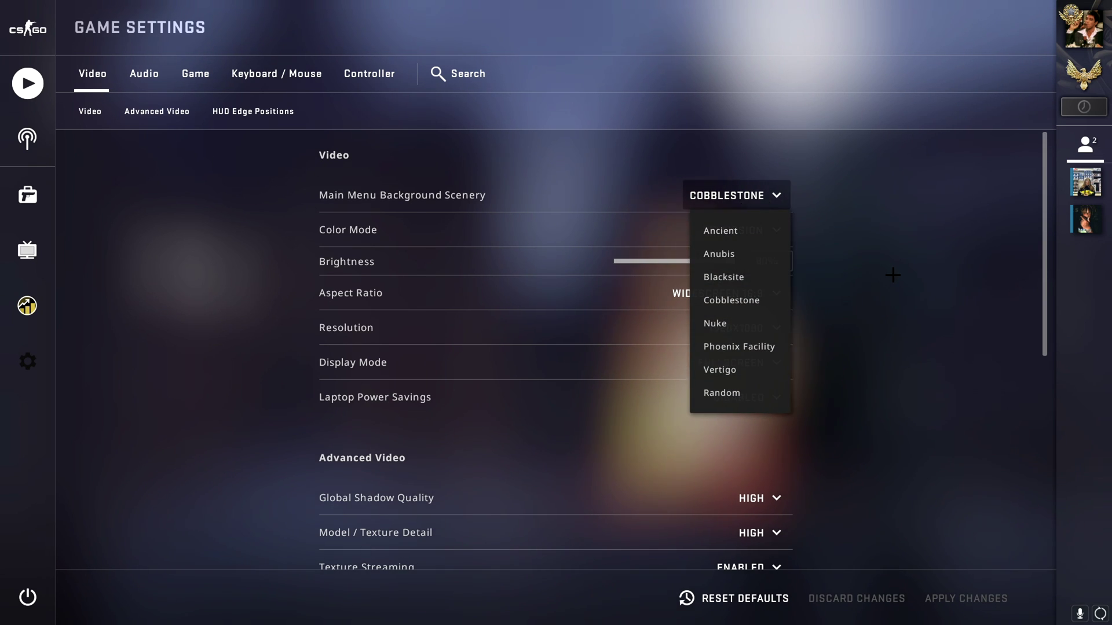
click(785, 197)
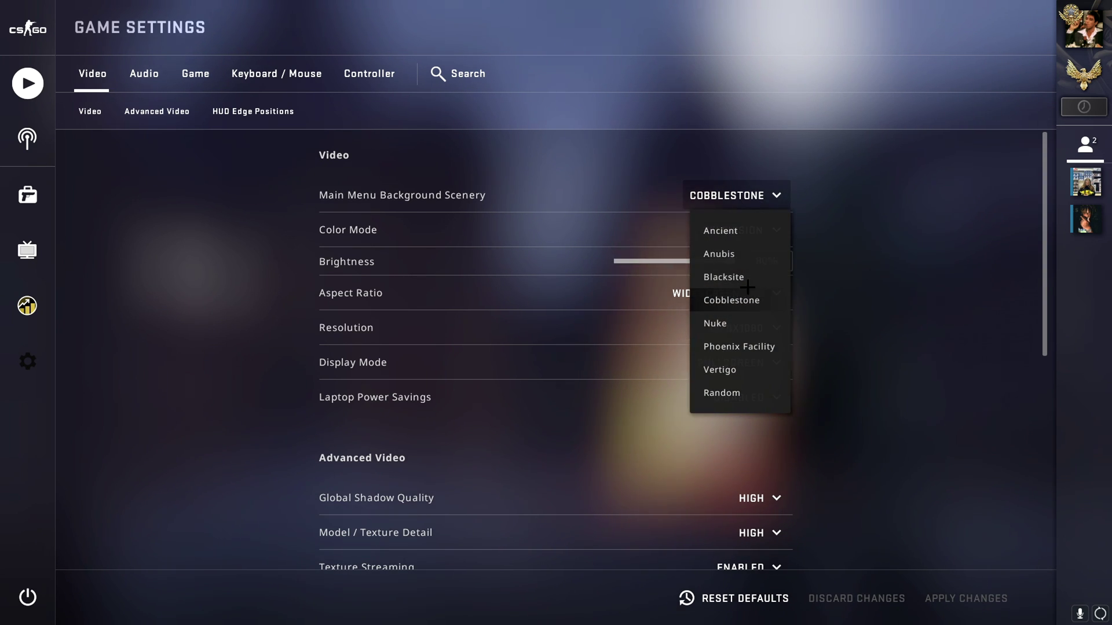
click(27, 29)
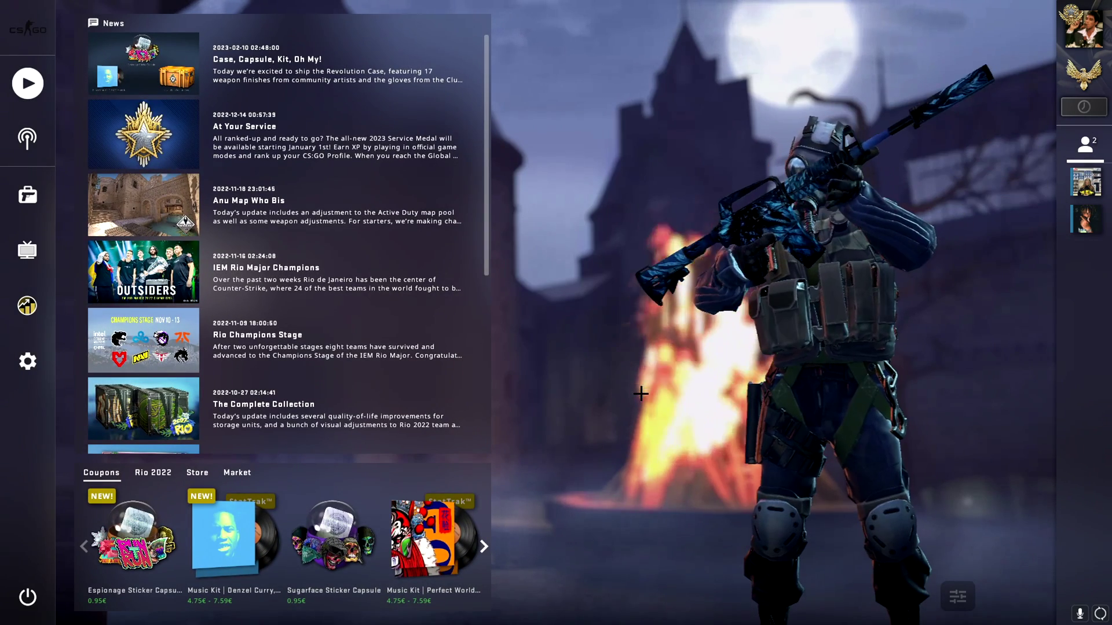
Step: Set the color mode to Computer Monitor, apply the change and view its effect on the main menu
click(28, 361)
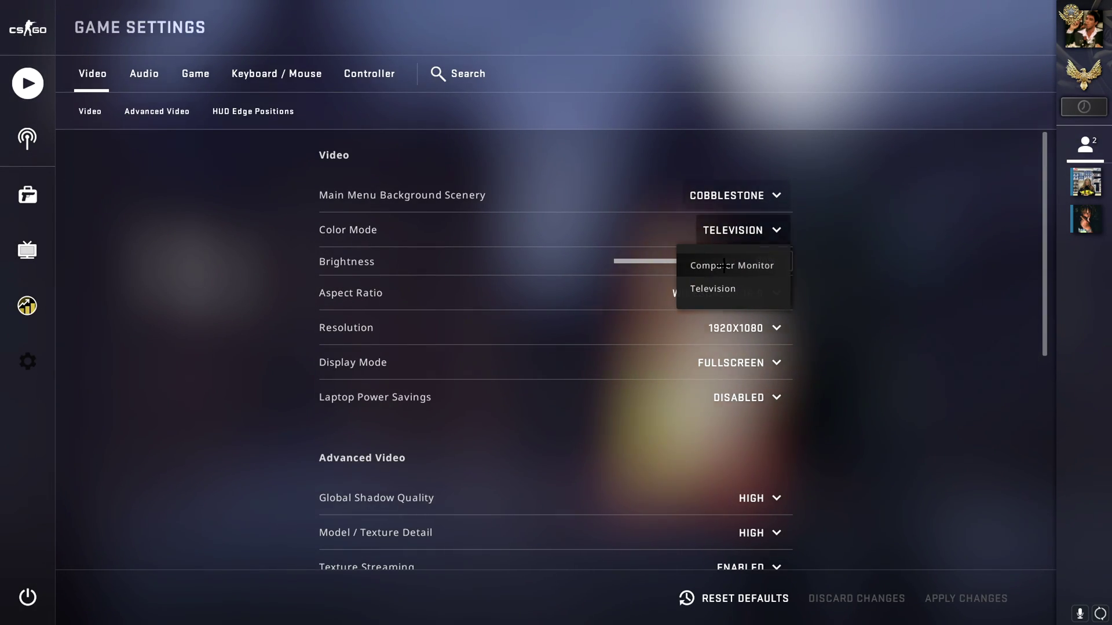
click(725, 265)
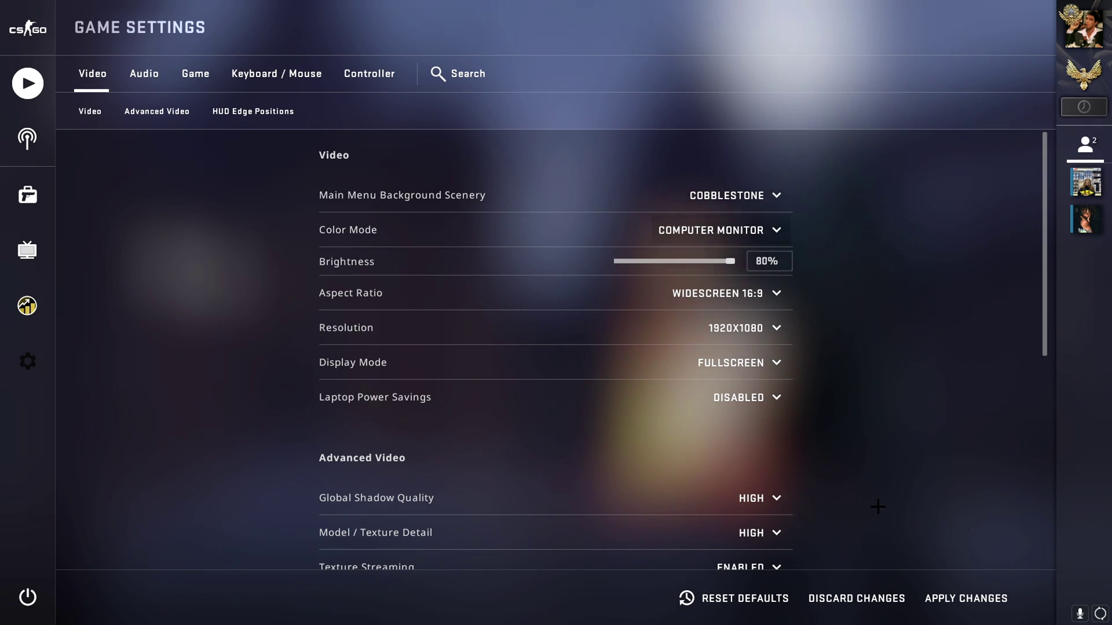
click(949, 596)
click(28, 28)
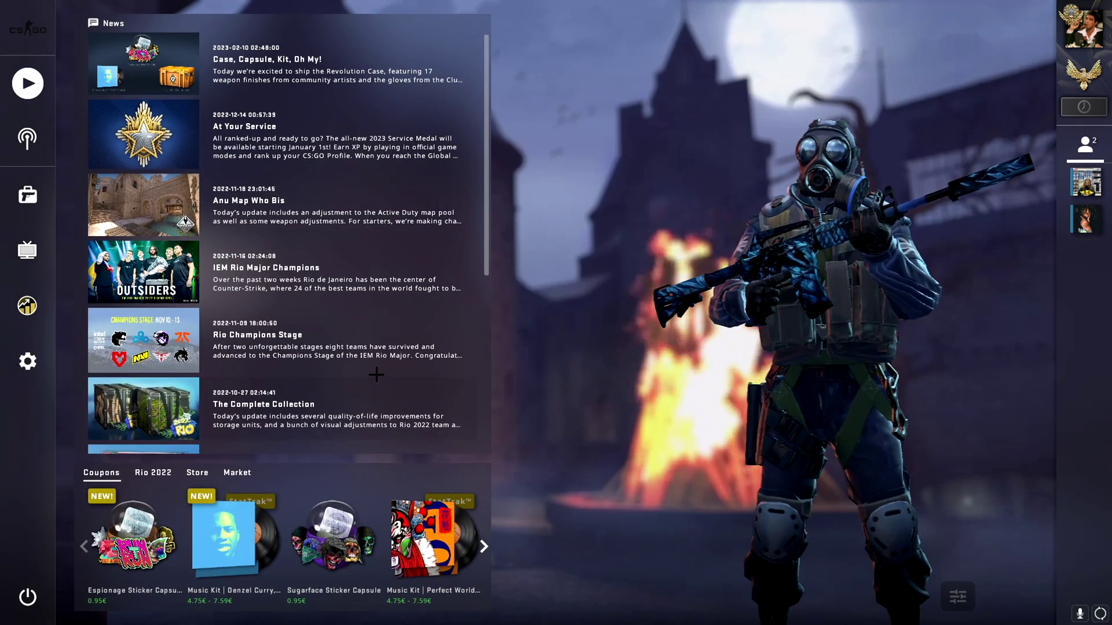
Step: Reopen the video settings and set the color mode to Television with brightness at 130%
click(27, 362)
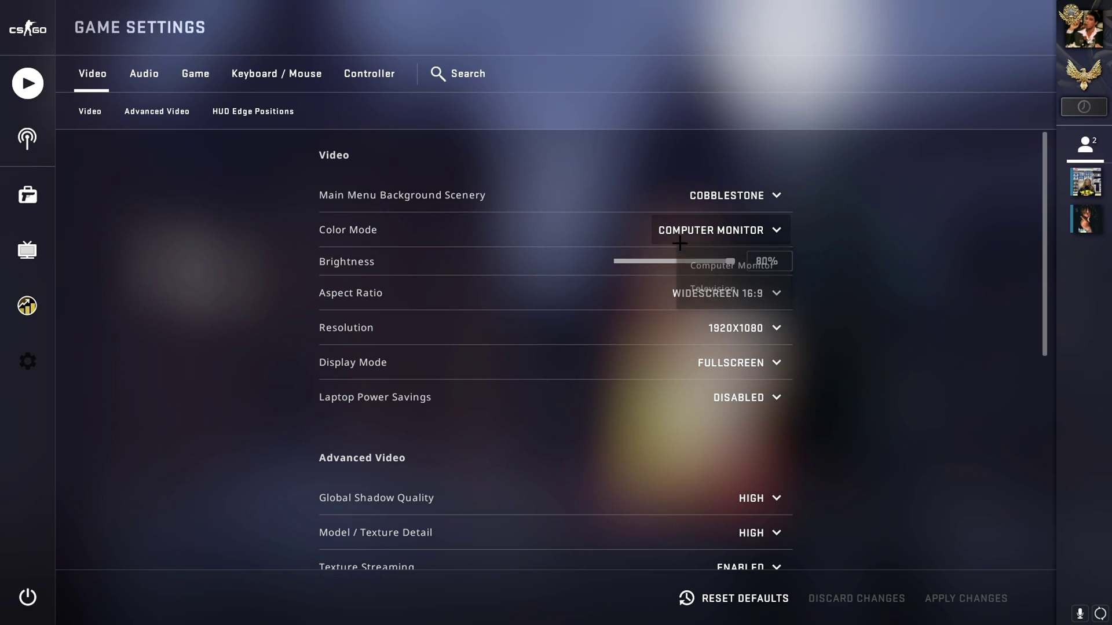
scroll(719, 232, up, 1)
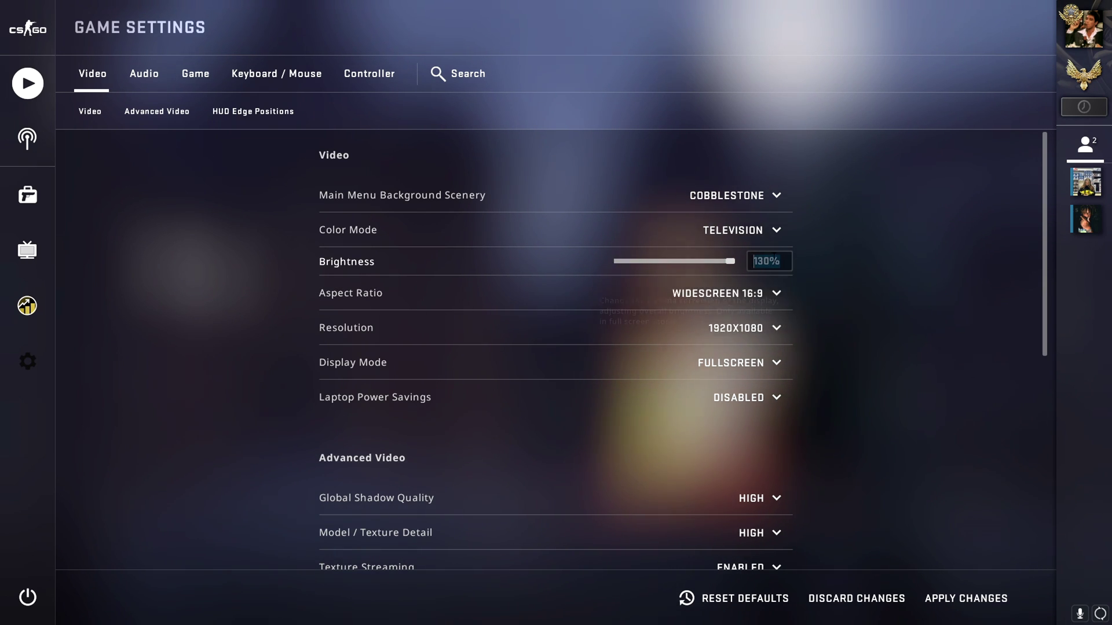
Step: Set the aspect ratio to Normal 4:3 and the resolution to 1280x1024
click(741, 293)
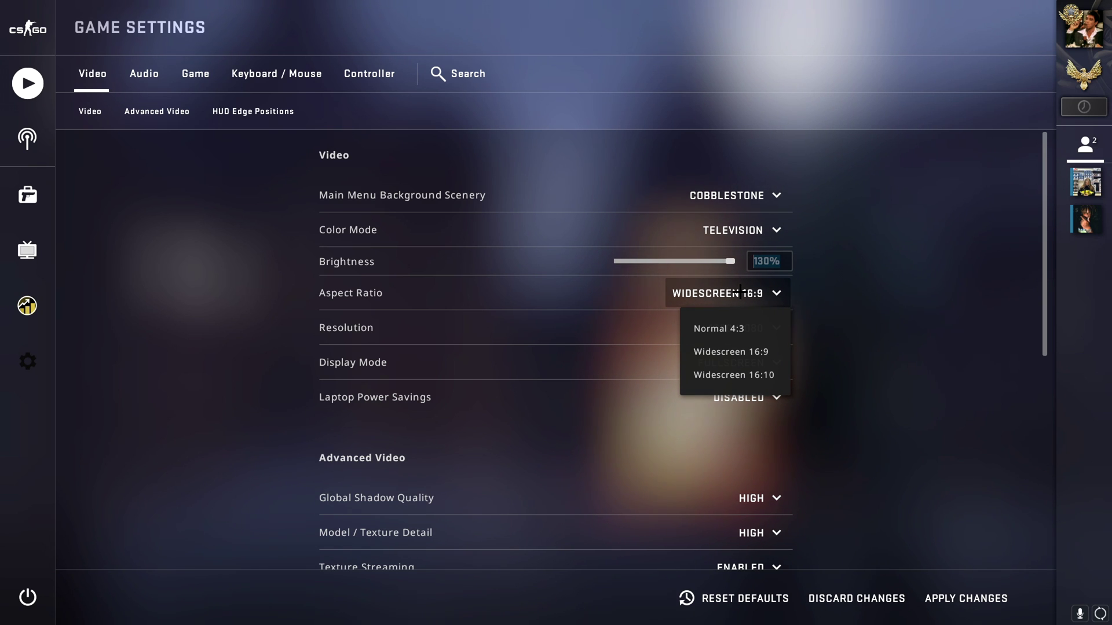
click(746, 329)
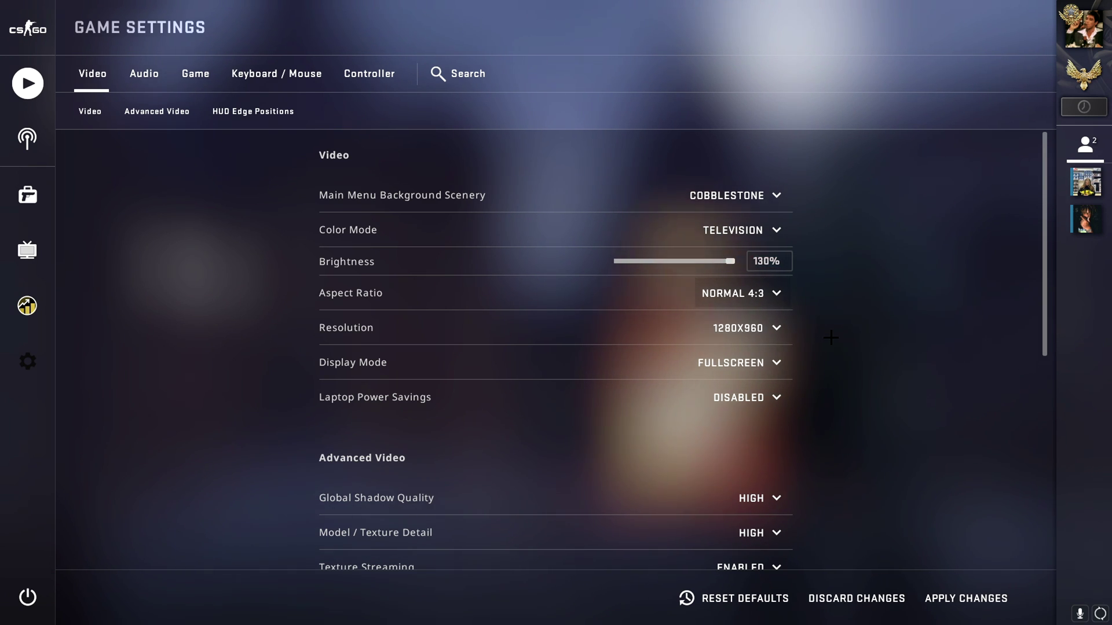
click(745, 328)
click(754, 499)
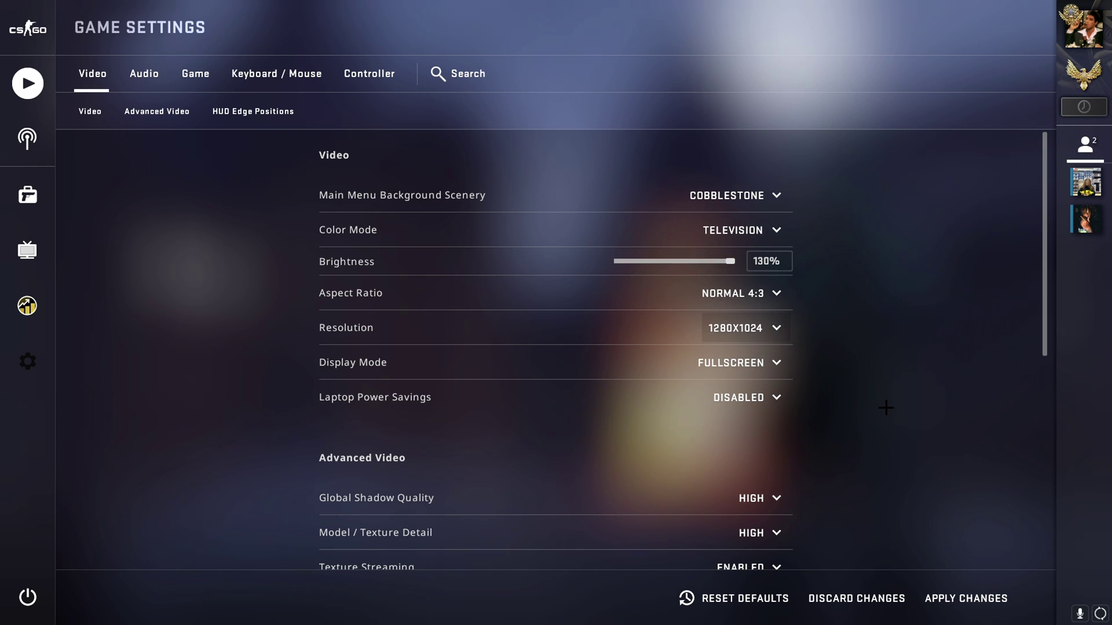
Step: Check the available display mode options, keeping Fullscreen selected, and look at the laptop power savings setting
click(739, 363)
click(818, 422)
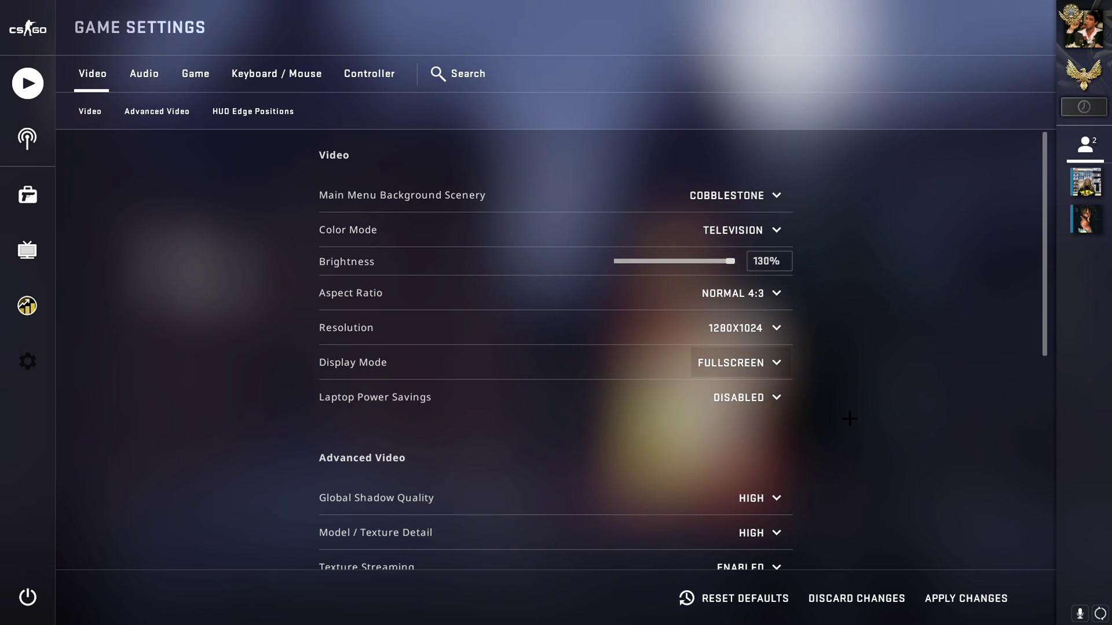
click(757, 357)
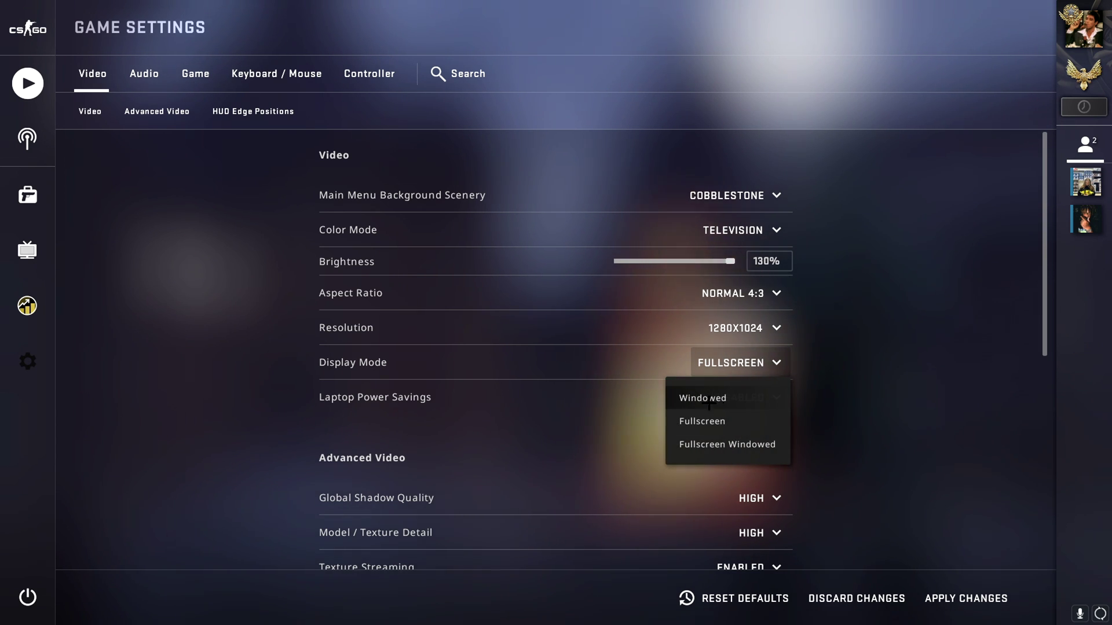
click(913, 418)
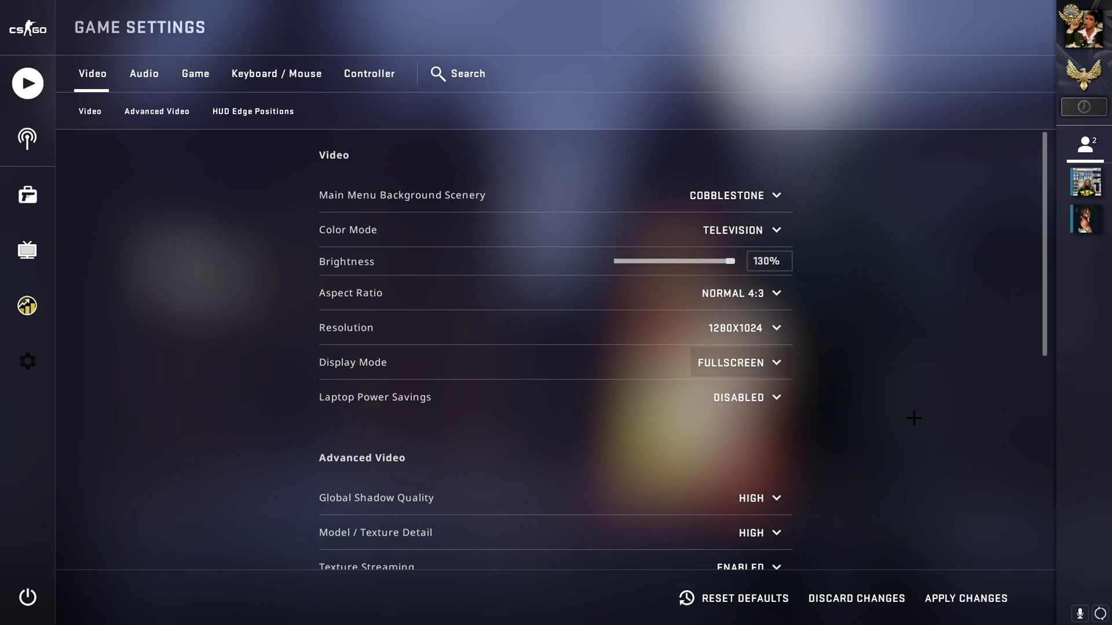
click(739, 363)
click(901, 400)
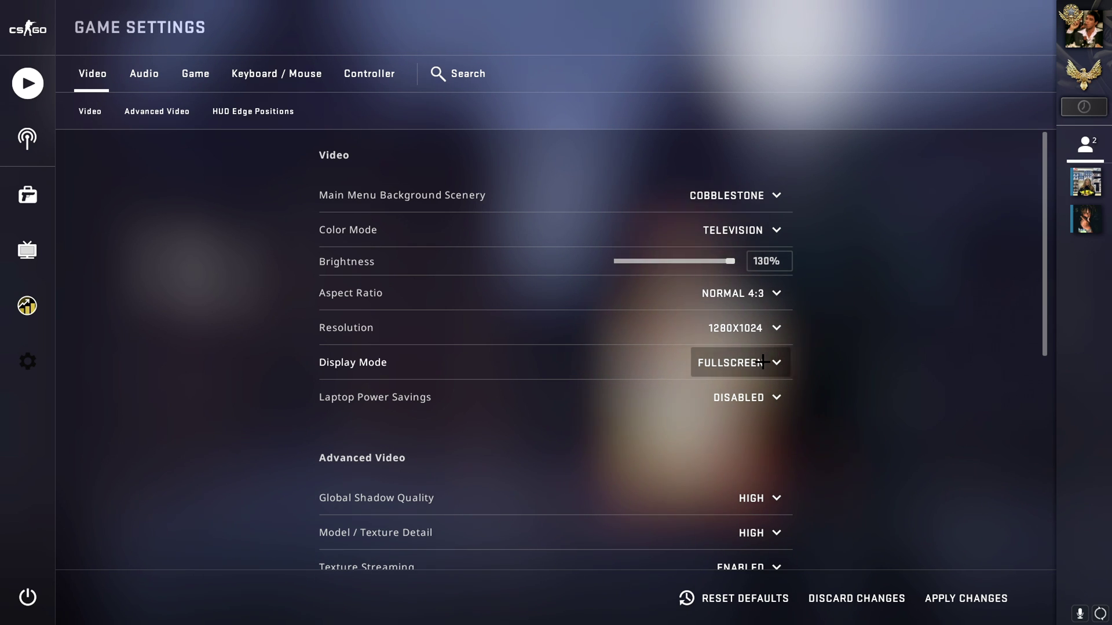
click(775, 397)
Step: Set global shadow quality to Very Low, model/texture, effect and shader detail to Low, and texture streaming to Disabled
scroll(910, 381, down, 5)
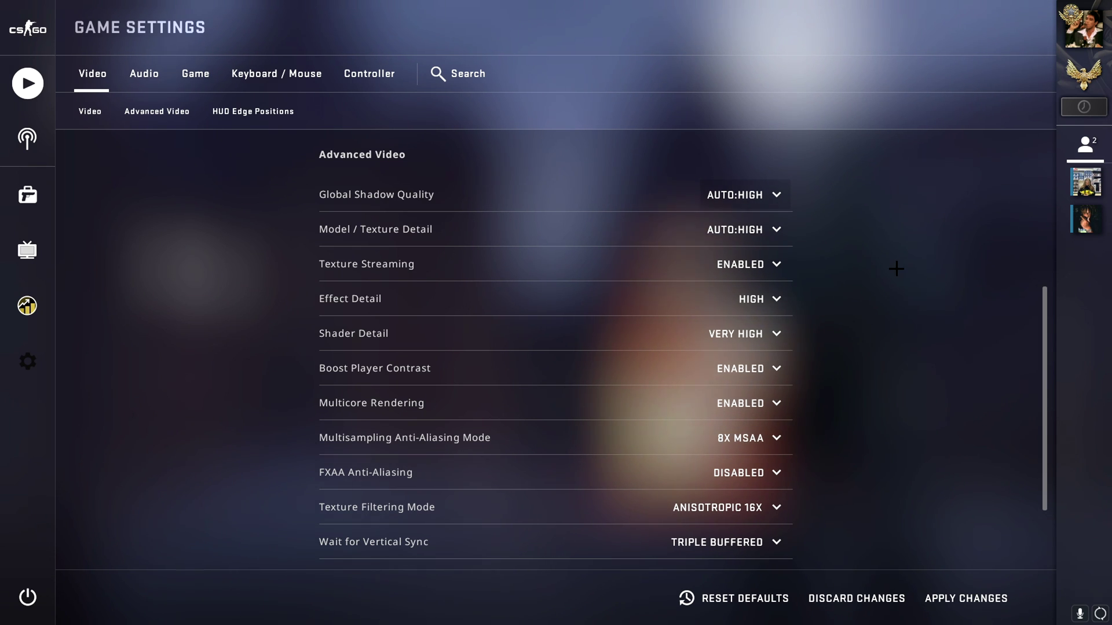
click(747, 195)
click(747, 230)
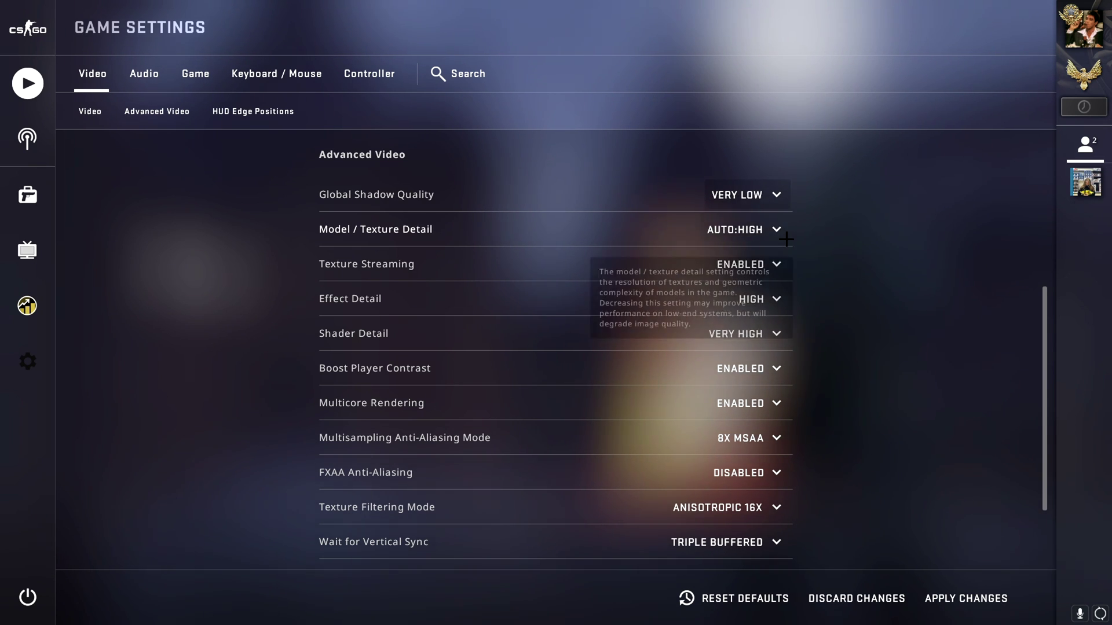
click(753, 229)
click(747, 264)
click(741, 274)
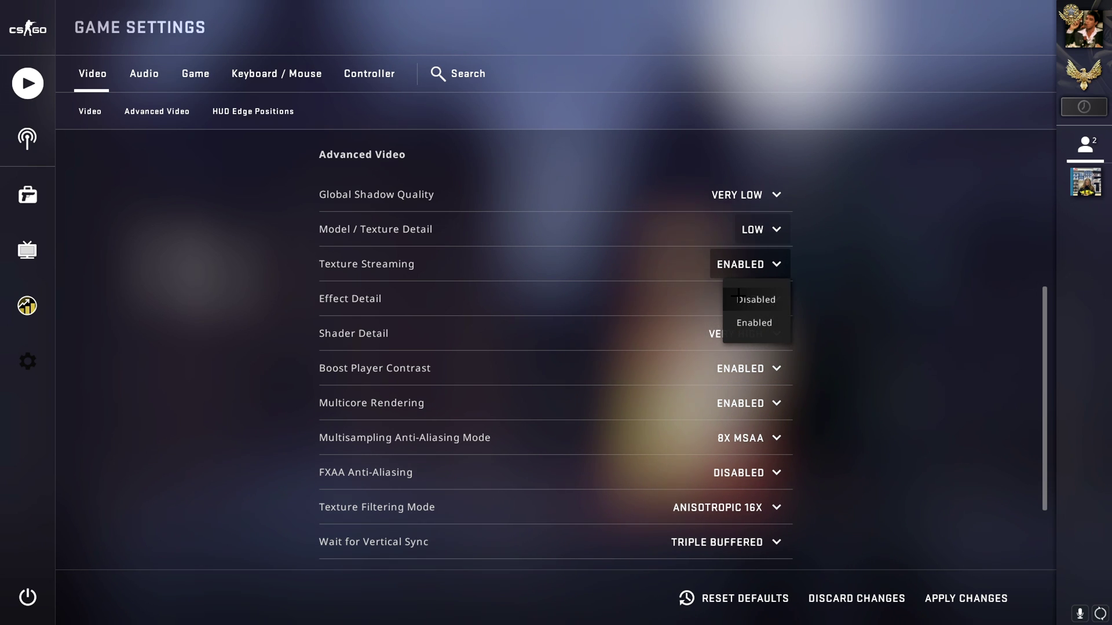
click(767, 306)
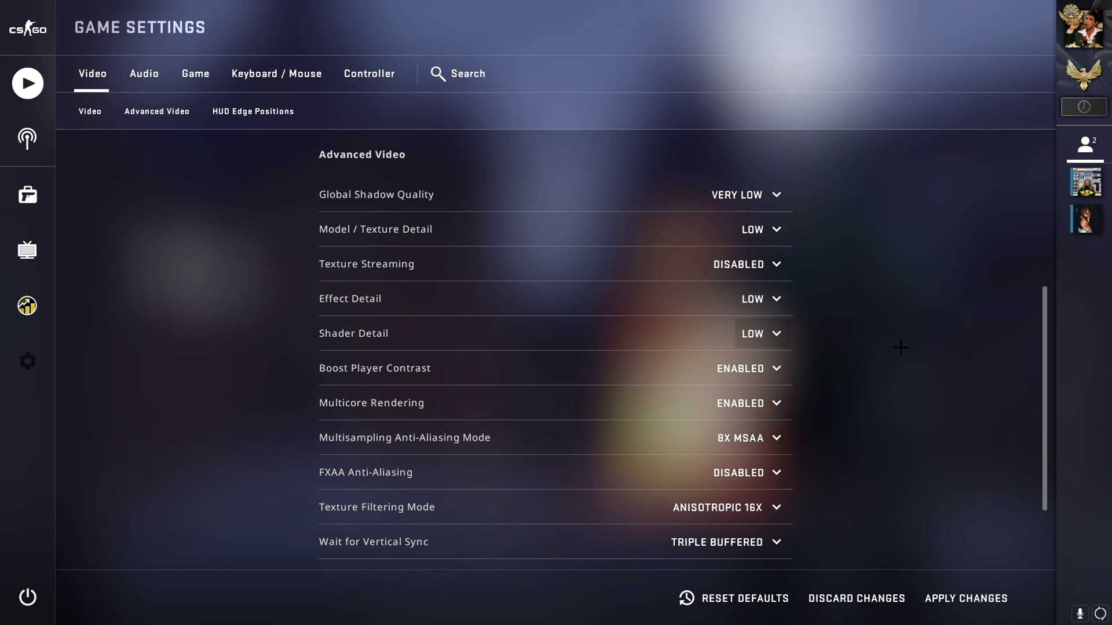
Step: Set Boost Player Contrast and Multicore Rendering to Enabled in the advanced video settings
scroll(900, 347, down, 1)
click(721, 316)
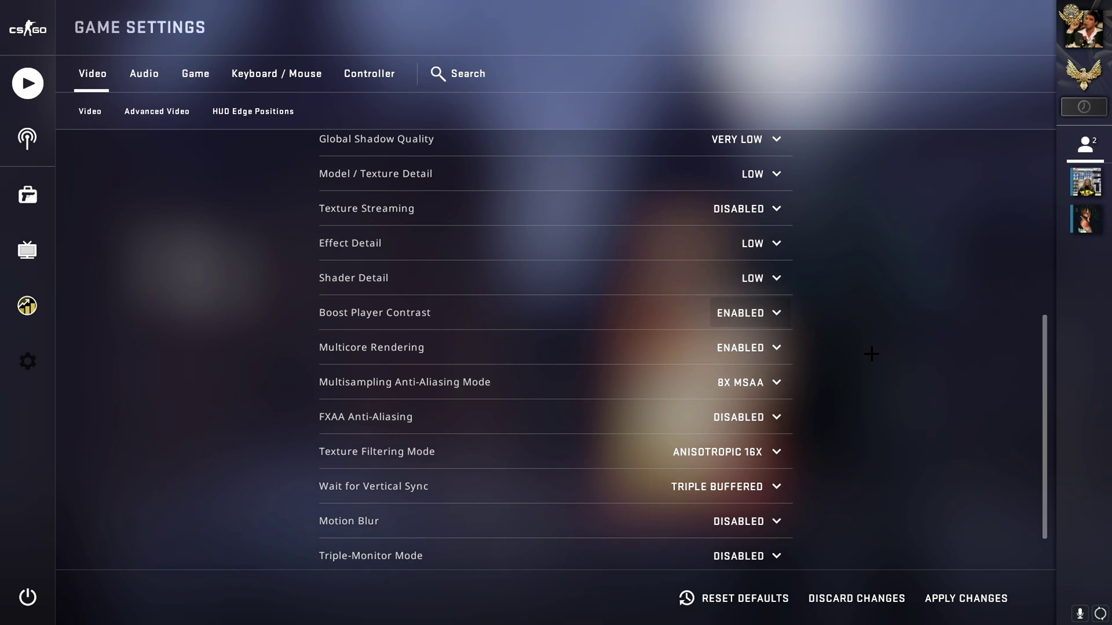
click(756, 311)
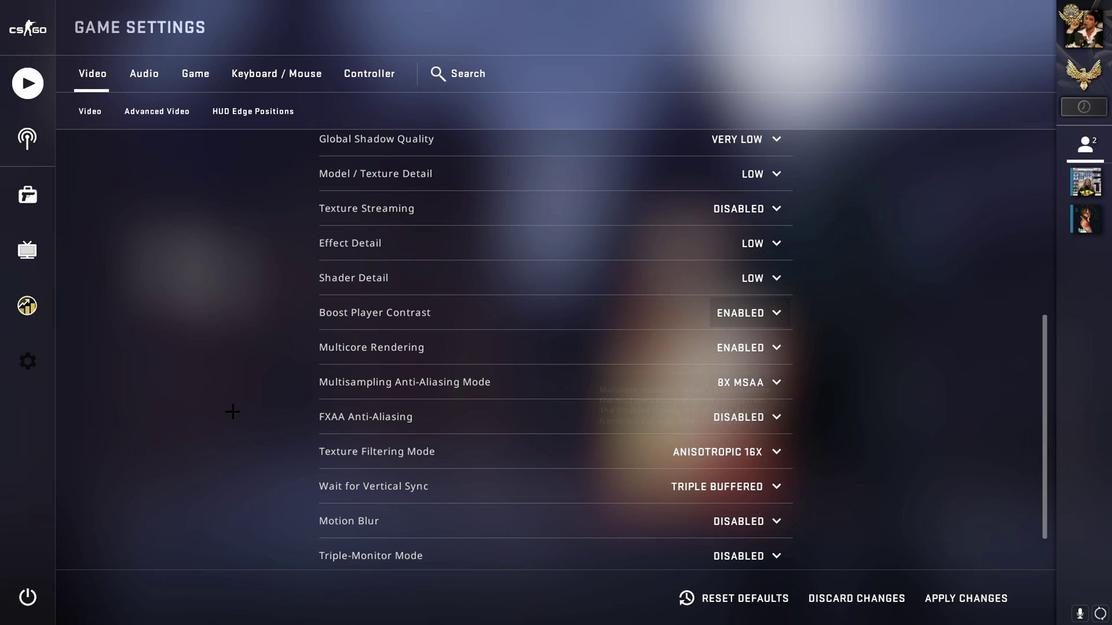
click(752, 349)
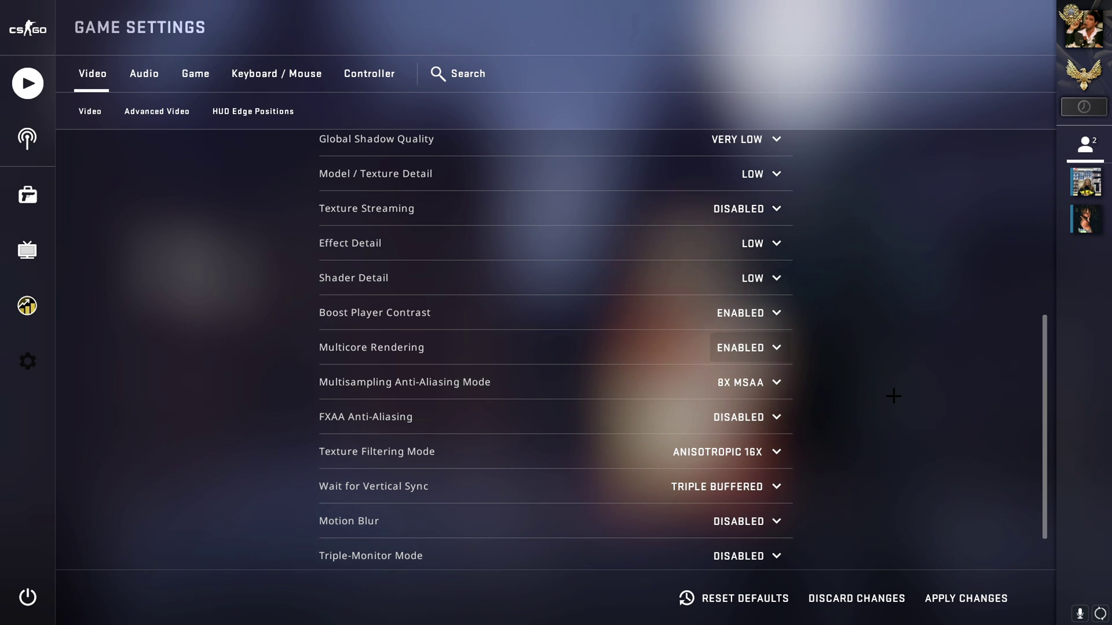
Step: Set the multisampling anti-aliasing mode to 2X MSAA and FXAA anti-aliasing to Disabled
scroll(753, 348, down, 1)
click(753, 326)
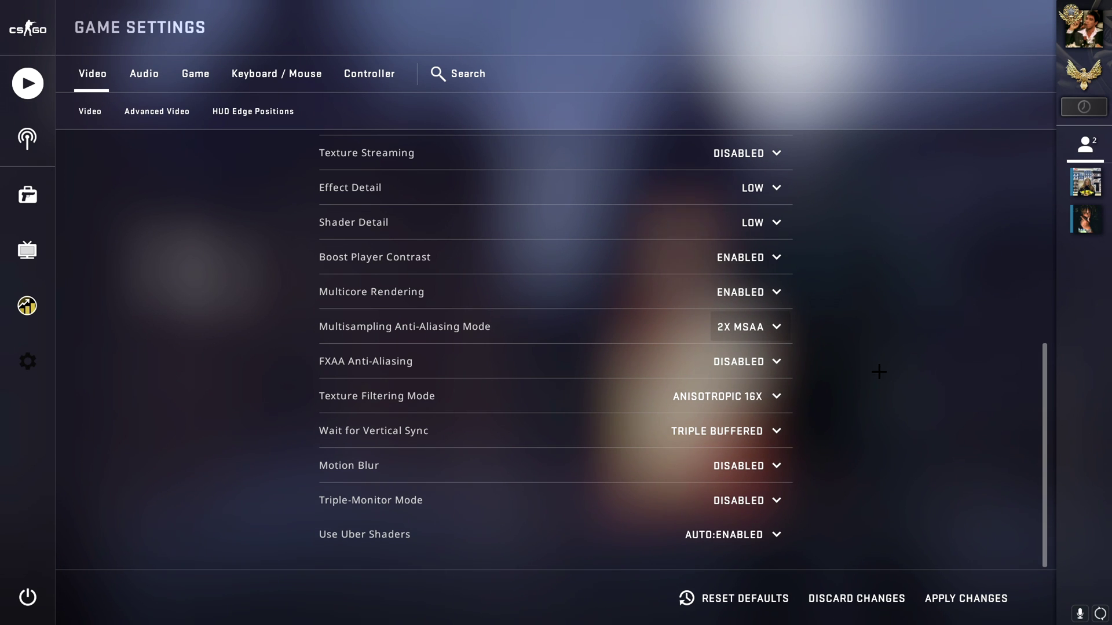
click(768, 360)
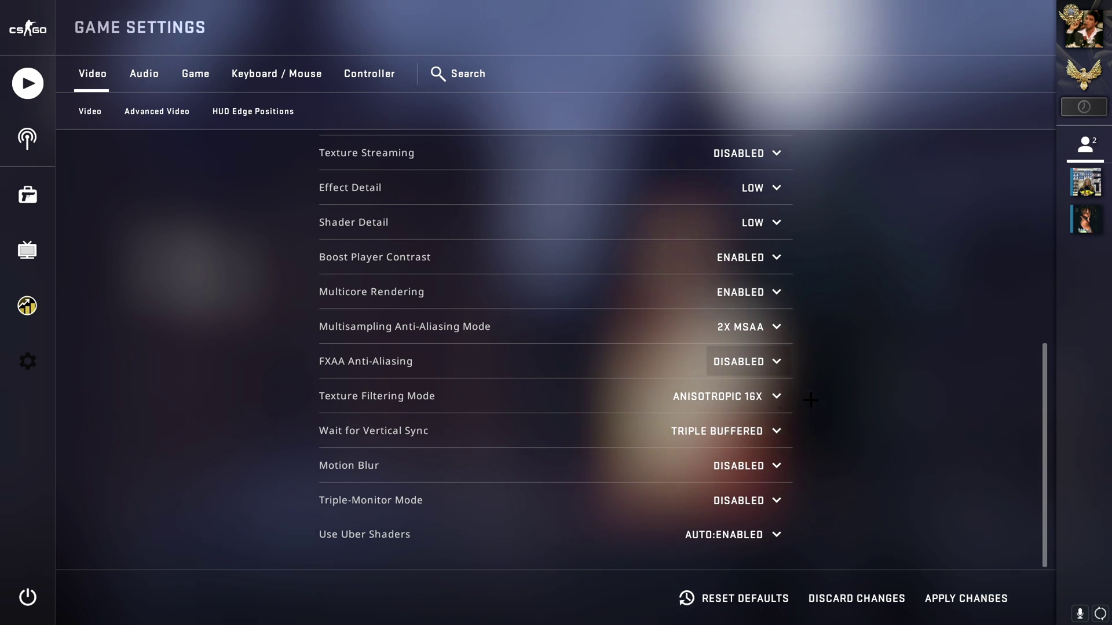
Step: Set the texture filtering mode to Bilinear, and set both vertical sync and motion blur to Disabled
click(736, 397)
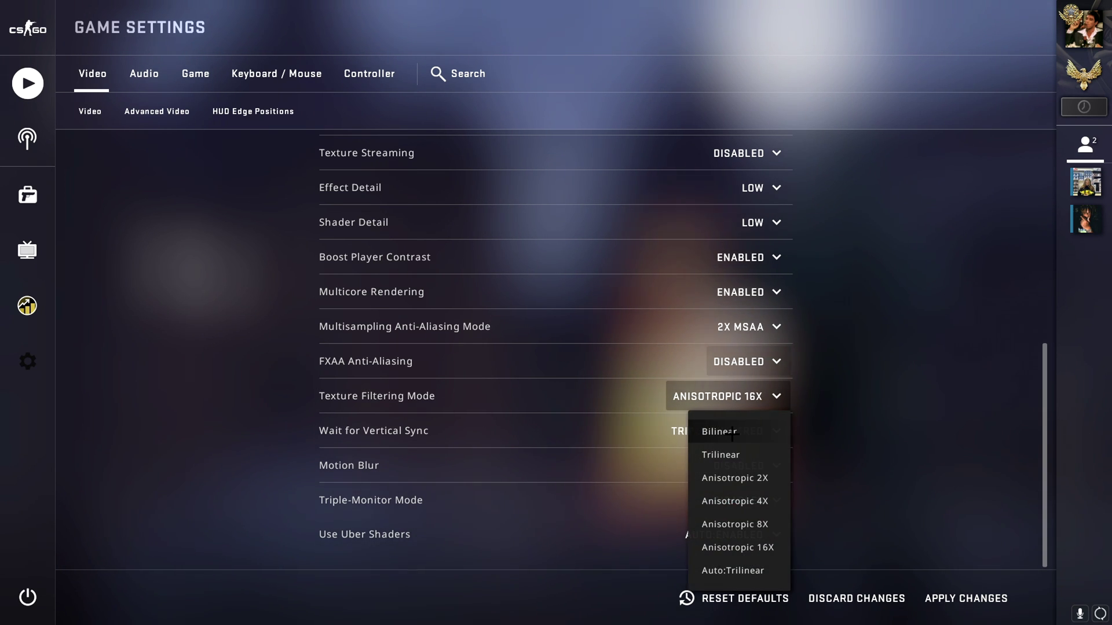
click(769, 436)
click(747, 431)
click(730, 464)
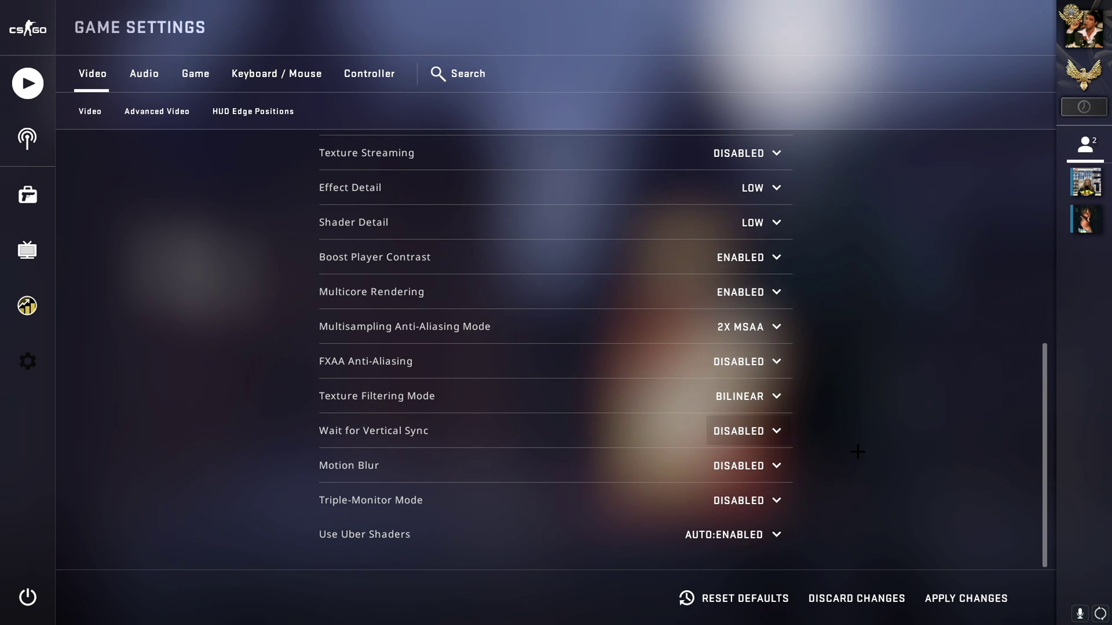
click(764, 466)
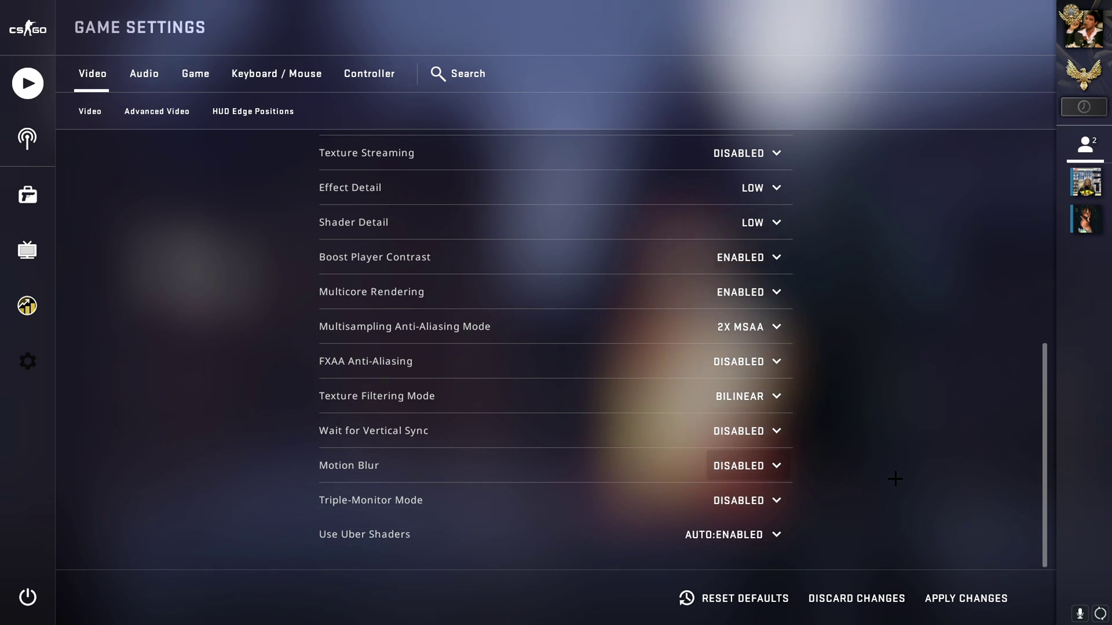
Step: Set Use Uber Shaders to Enabled, apply the video changes and return to the main menu
click(731, 534)
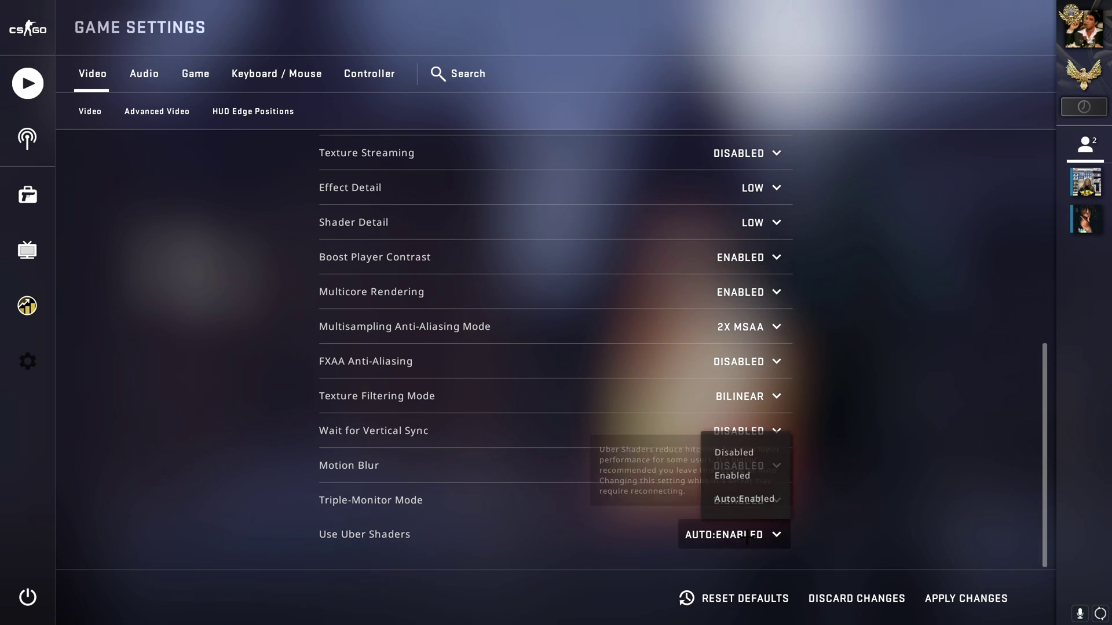
click(732, 474)
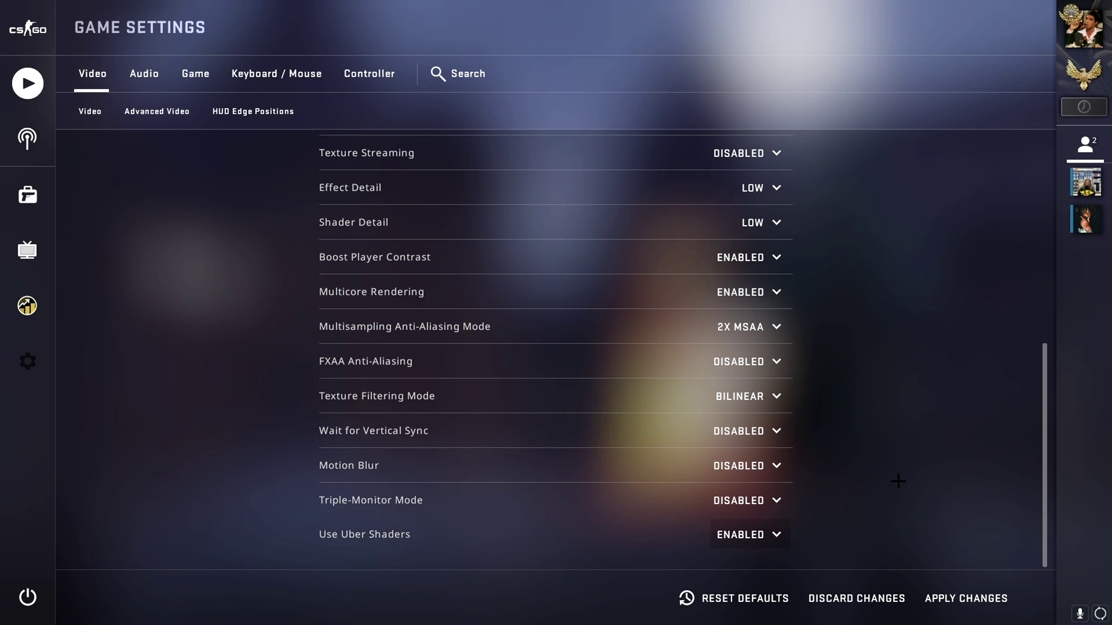
key(Escape)
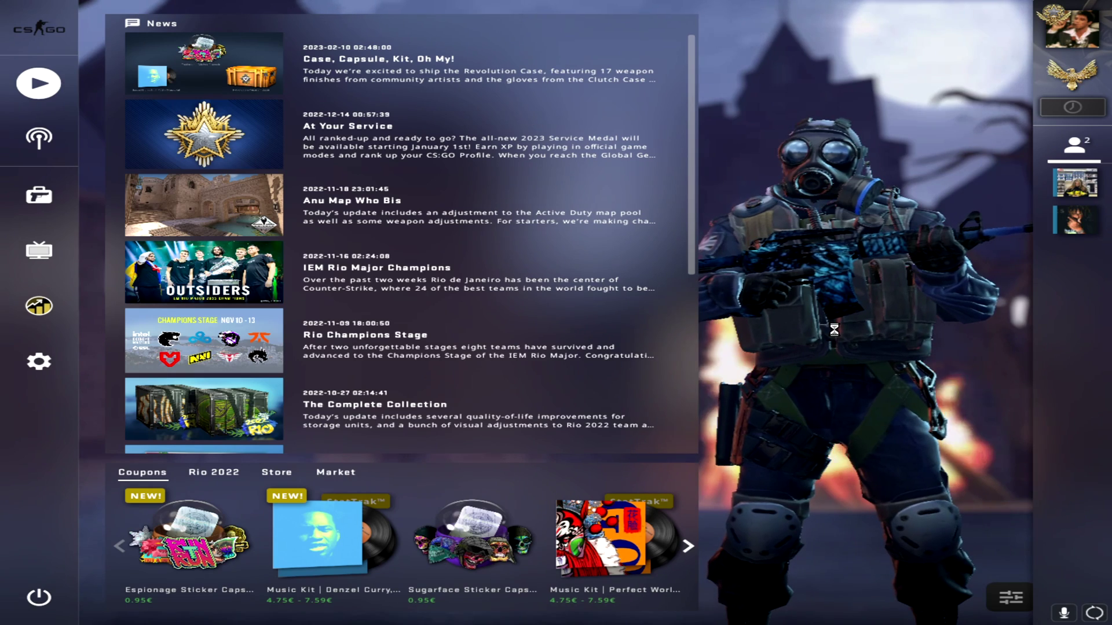